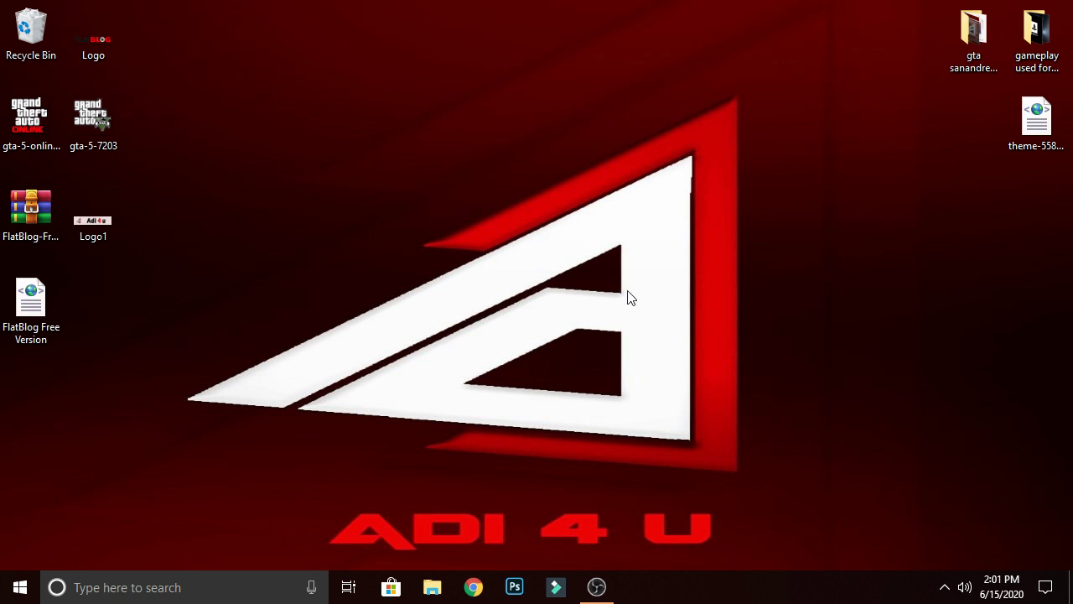
Open the basic system information for This PC from File Explorer.
{"action": "left_click", "coordinate": [432, 590]}
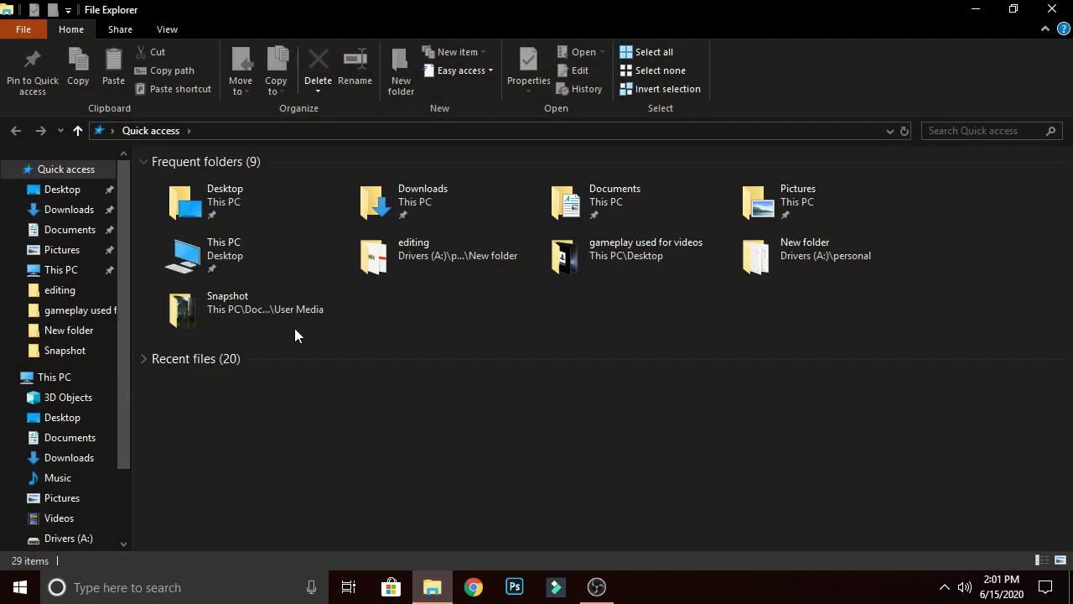
{"action": "right_click", "coordinate": [71, 384]}
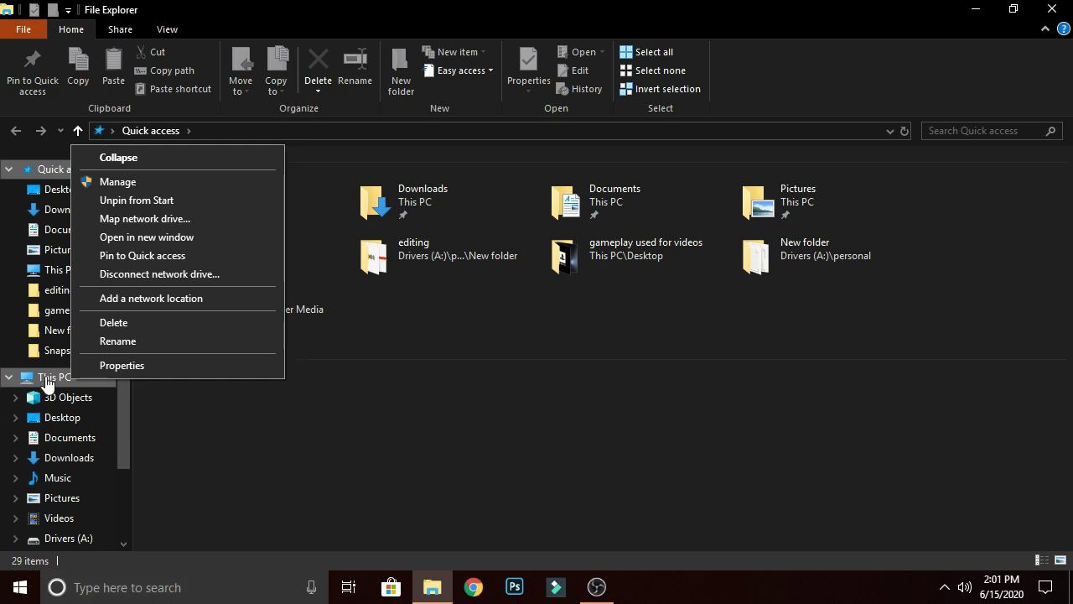
{"action": "left_click", "coordinate": [133, 367]}
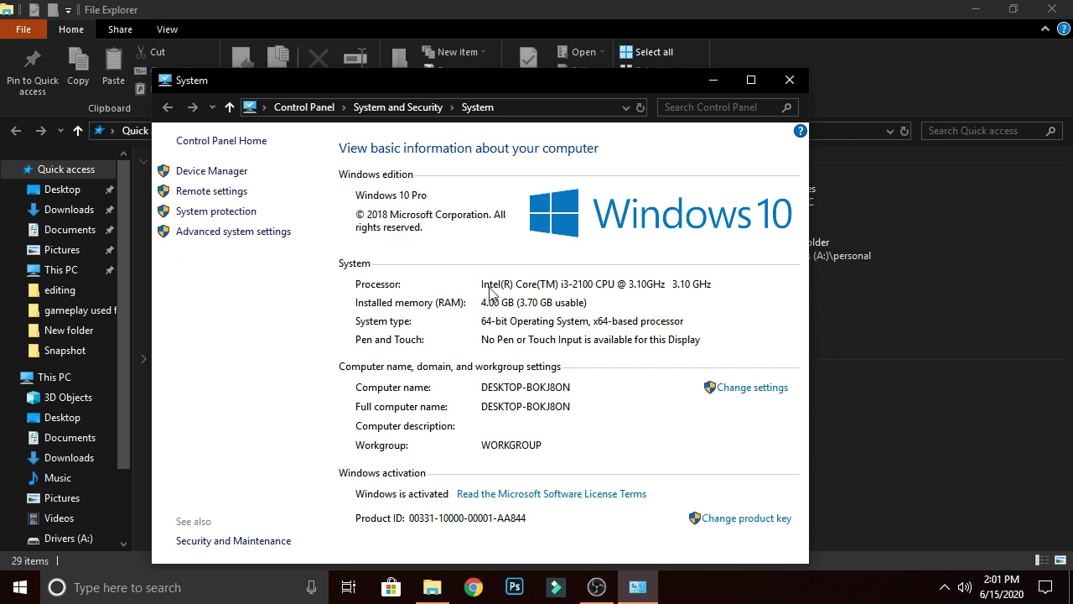
Open the Performance Options from the advanced system settings.
{"action": "left_click", "coordinate": [243, 242]}
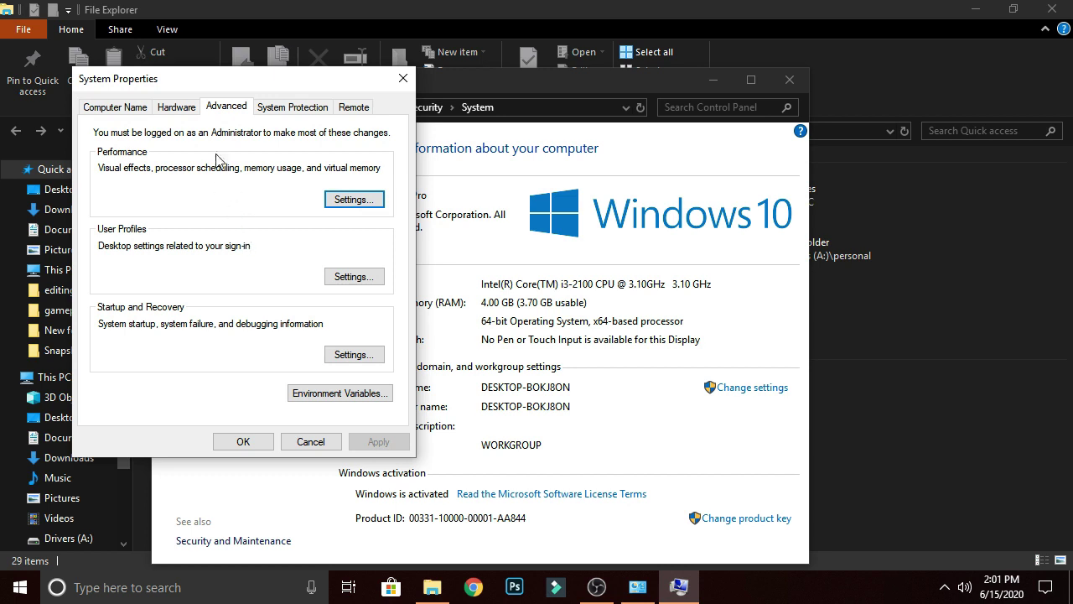
{"action": "left_click", "coordinate": [188, 108]}
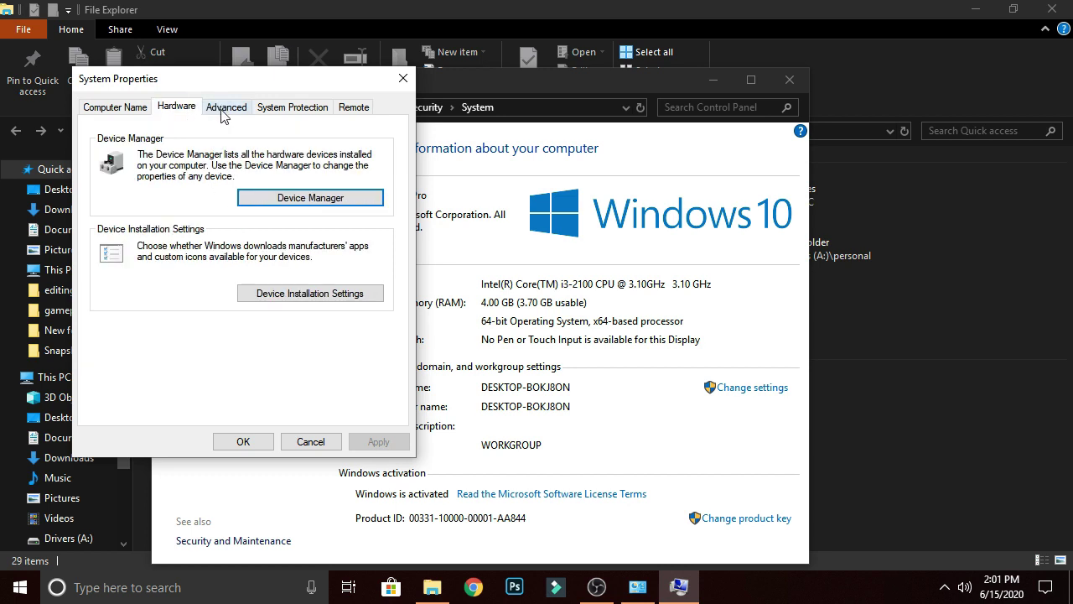
{"action": "left_click", "coordinate": [222, 109]}
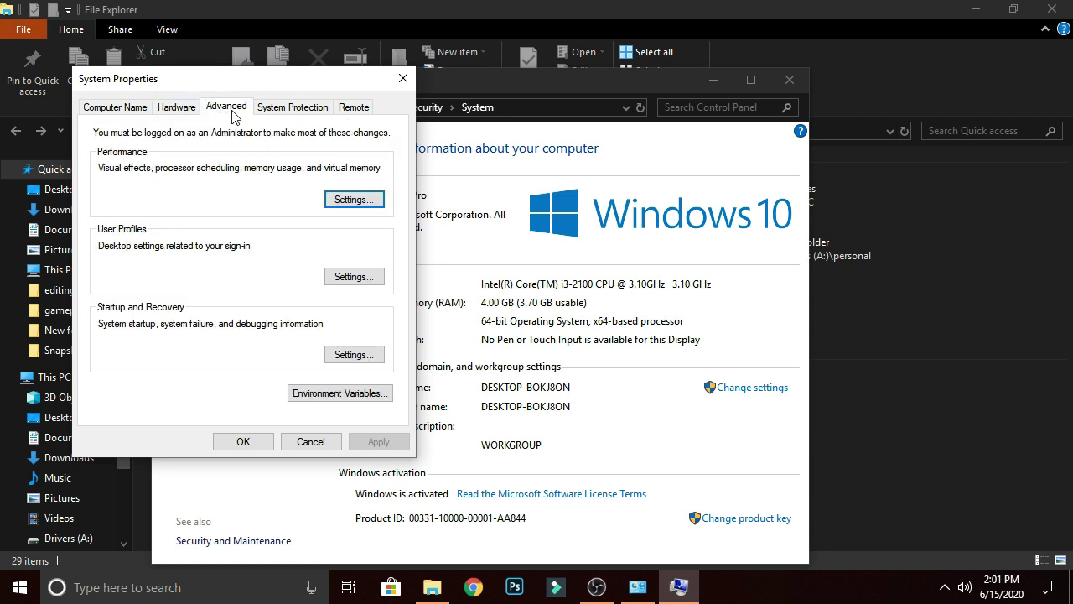
{"action": "left_click", "coordinate": [359, 205]}
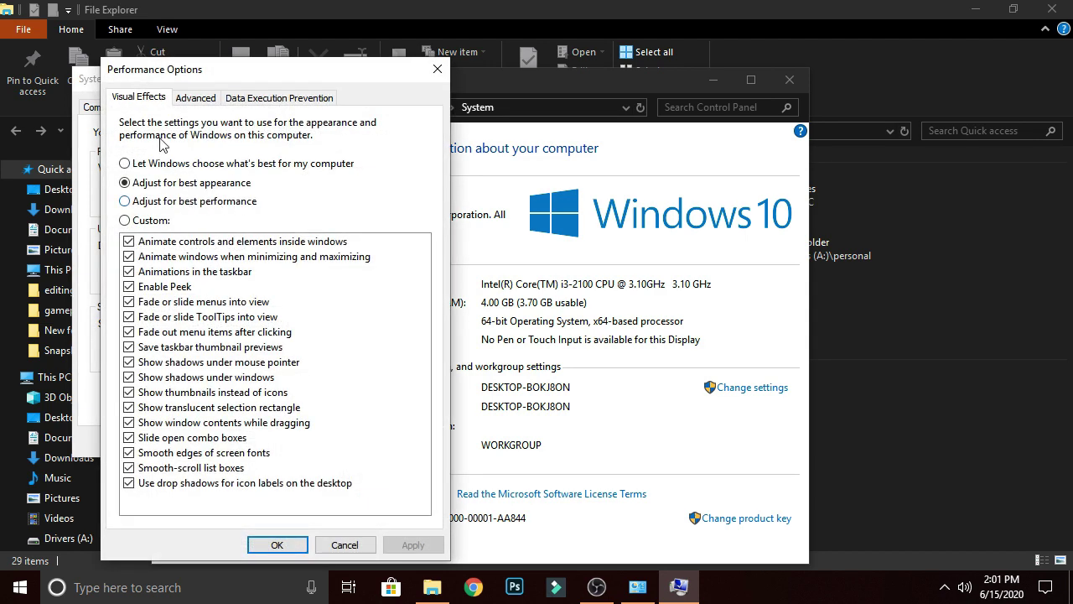
Try the Adjust for best performance visual effects preset and return to Adjust for best appearance.
{"action": "left_click", "coordinate": [149, 208]}
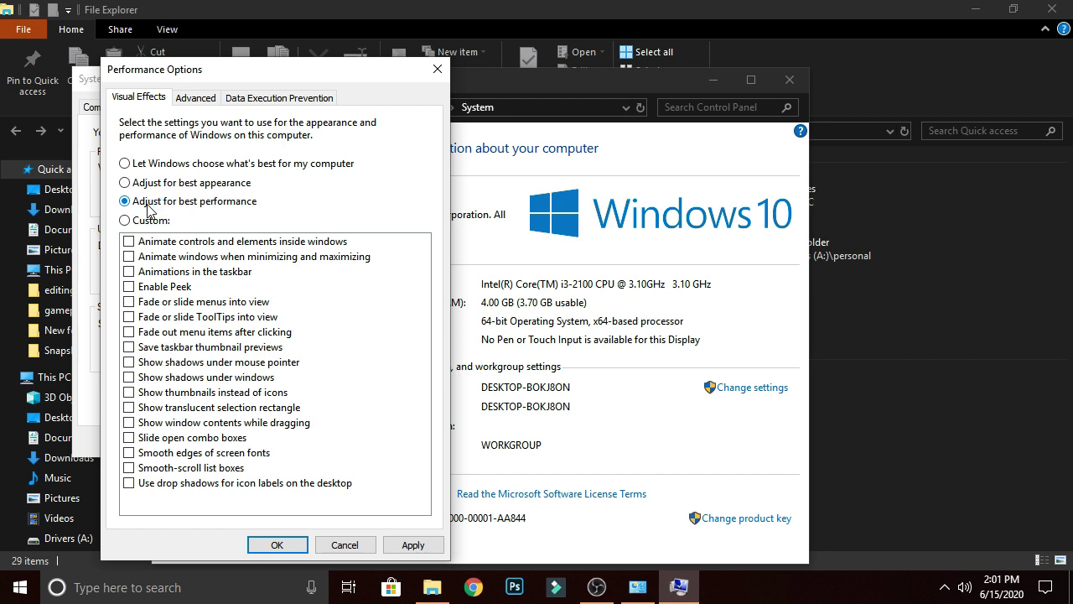
{"action": "left_click", "coordinate": [171, 186]}
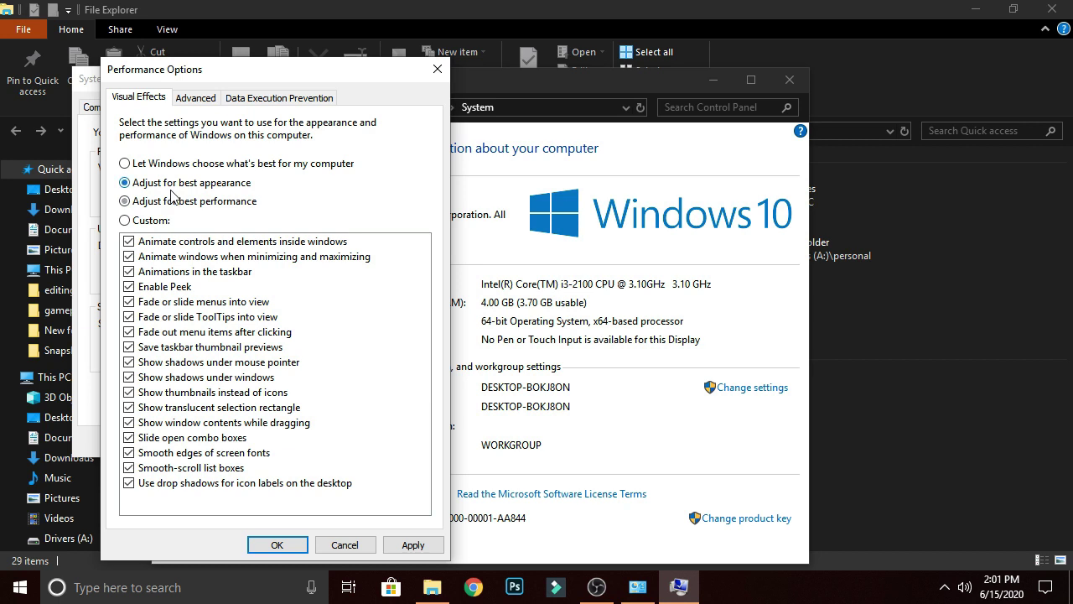
{"action": "left_click", "coordinate": [173, 202]}
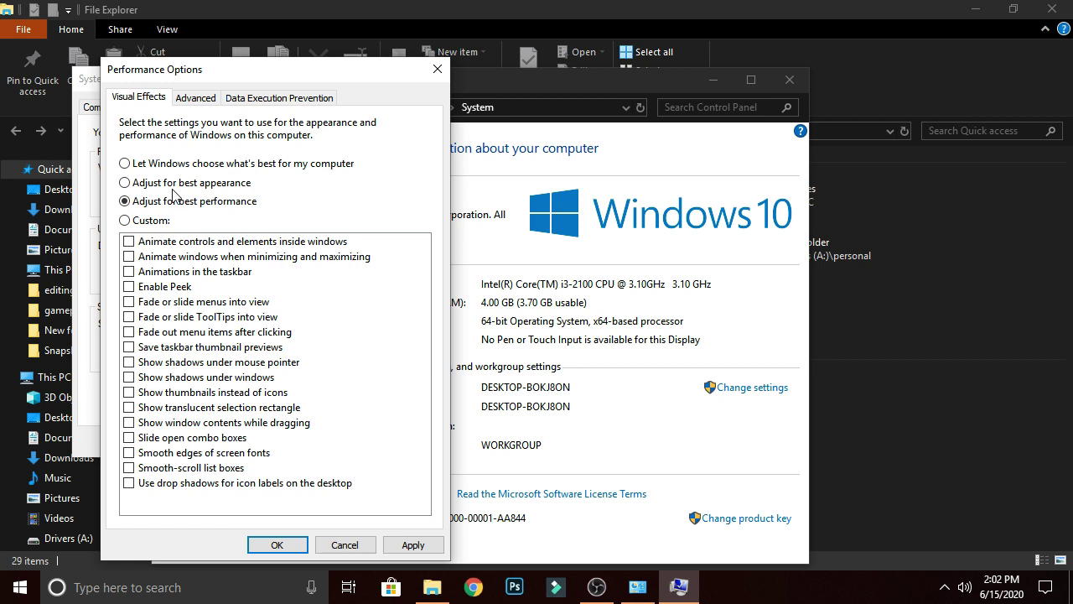
{"action": "left_click", "coordinate": [176, 185]}
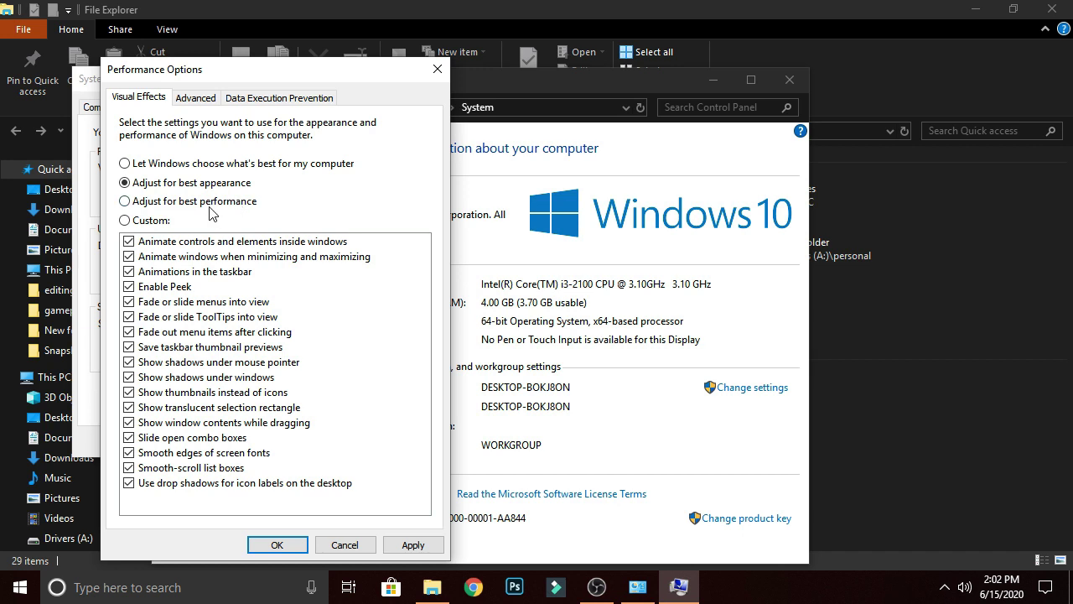
Try the Custom size option for the paging file on the gaming (E:) drive and cancel the virtual memory changes.
{"action": "left_click", "coordinate": [205, 106]}
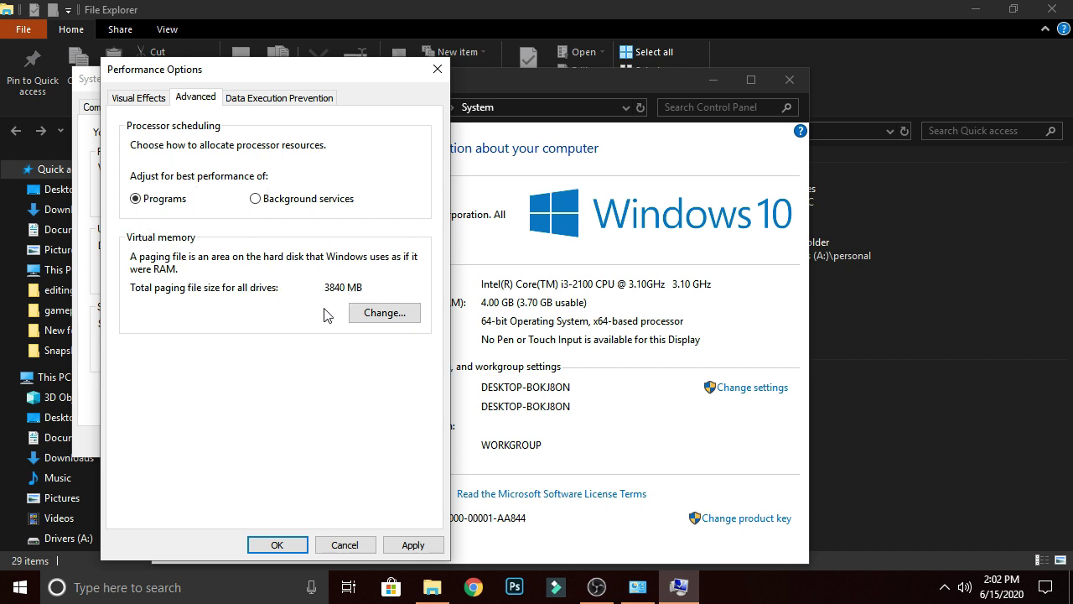
{"action": "left_click", "coordinate": [366, 317]}
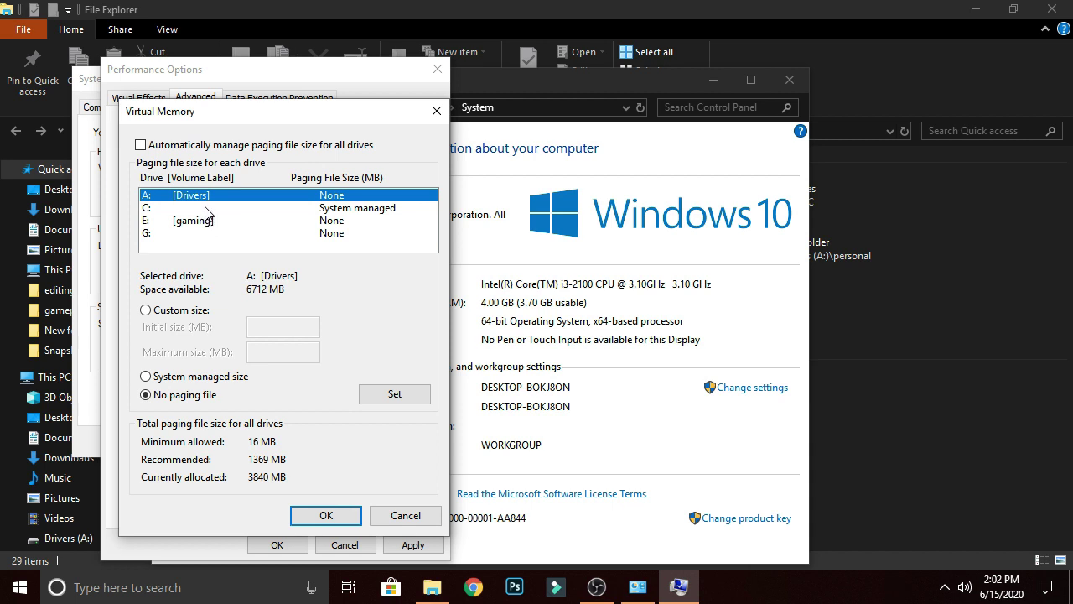
{"action": "left_click", "coordinate": [205, 208]}
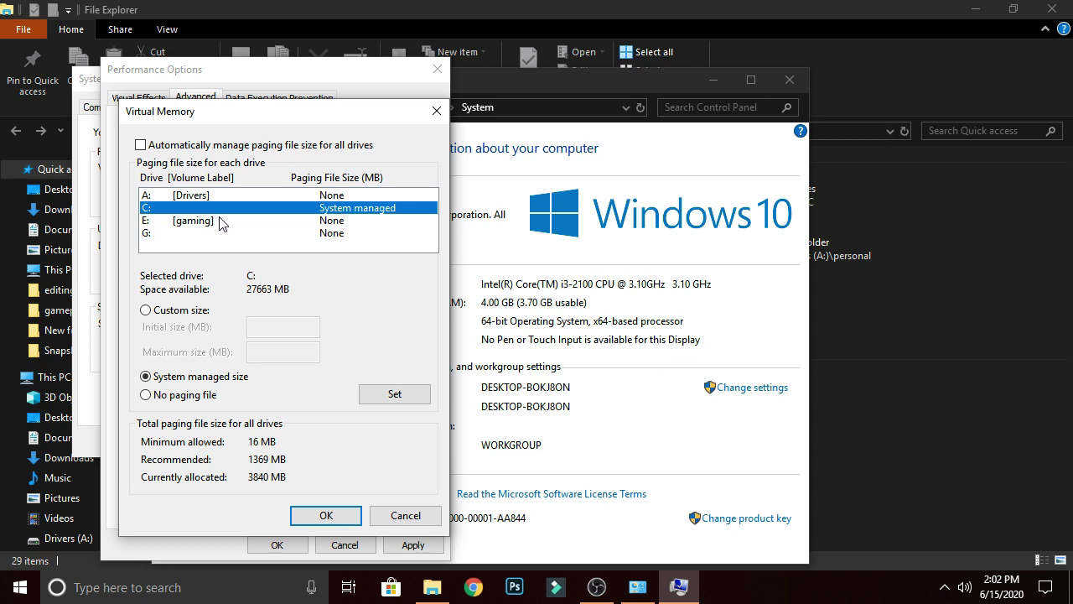
{"action": "left_click", "coordinate": [220, 221]}
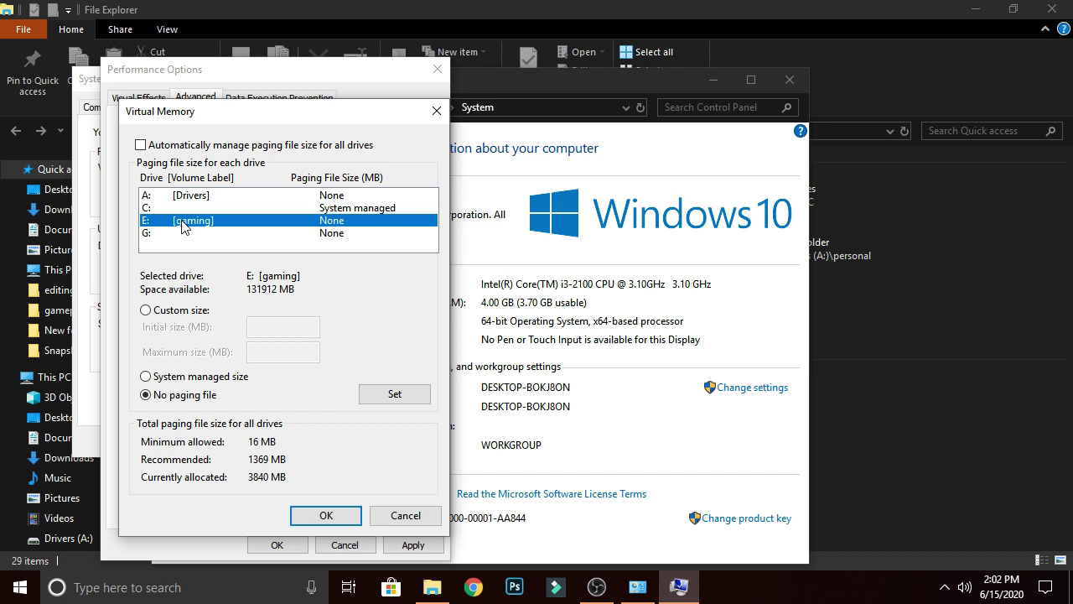
{"action": "left_click", "coordinate": [148, 311]}
{"action": "left_click", "coordinate": [272, 329]}
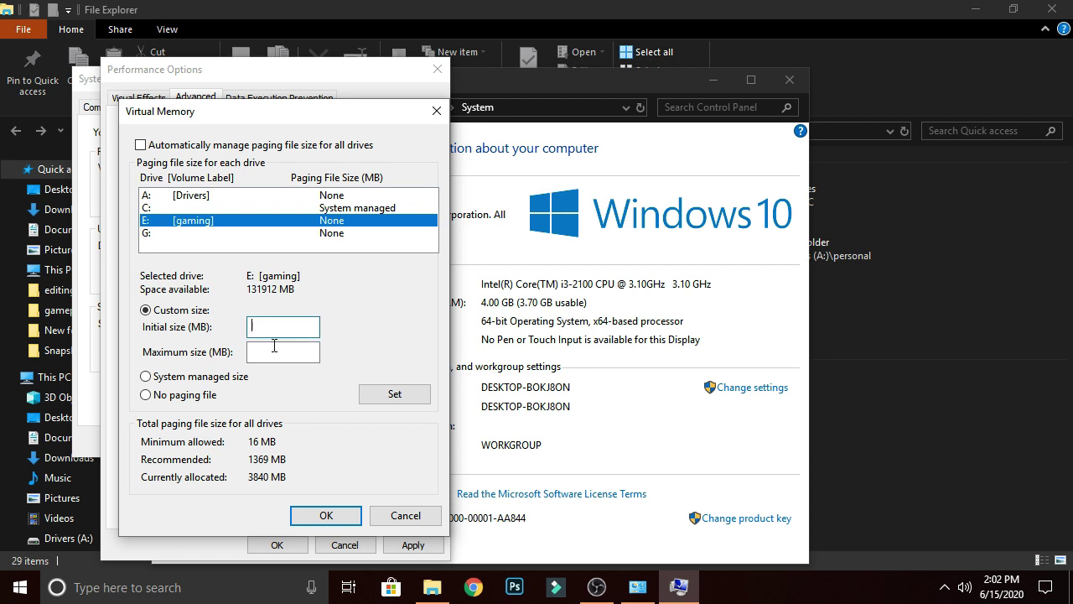
{"action": "left_click", "coordinate": [276, 348]}
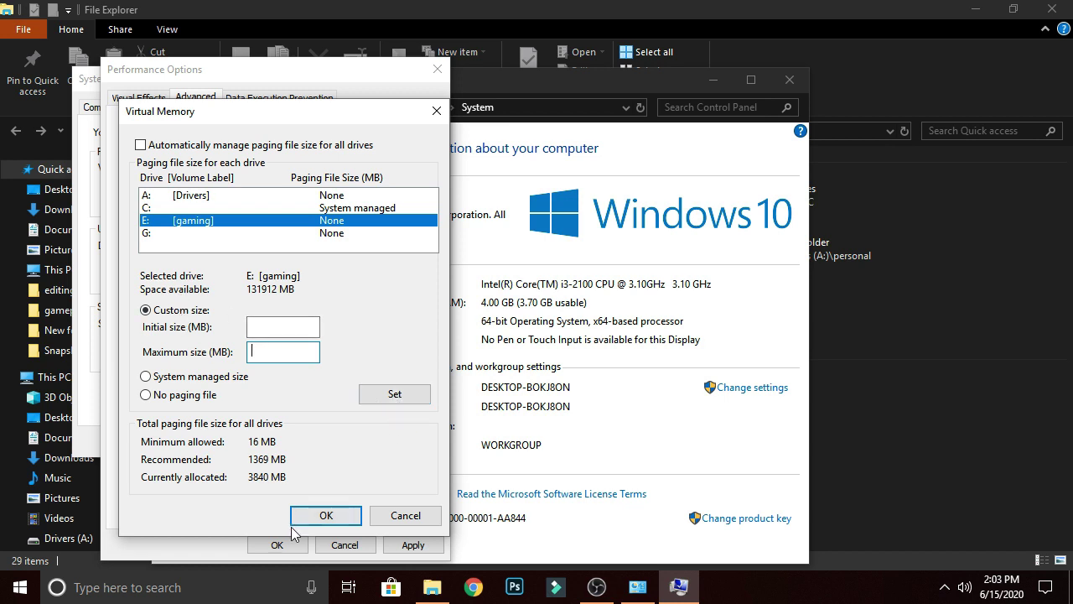
{"action": "left_click", "coordinate": [406, 517]}
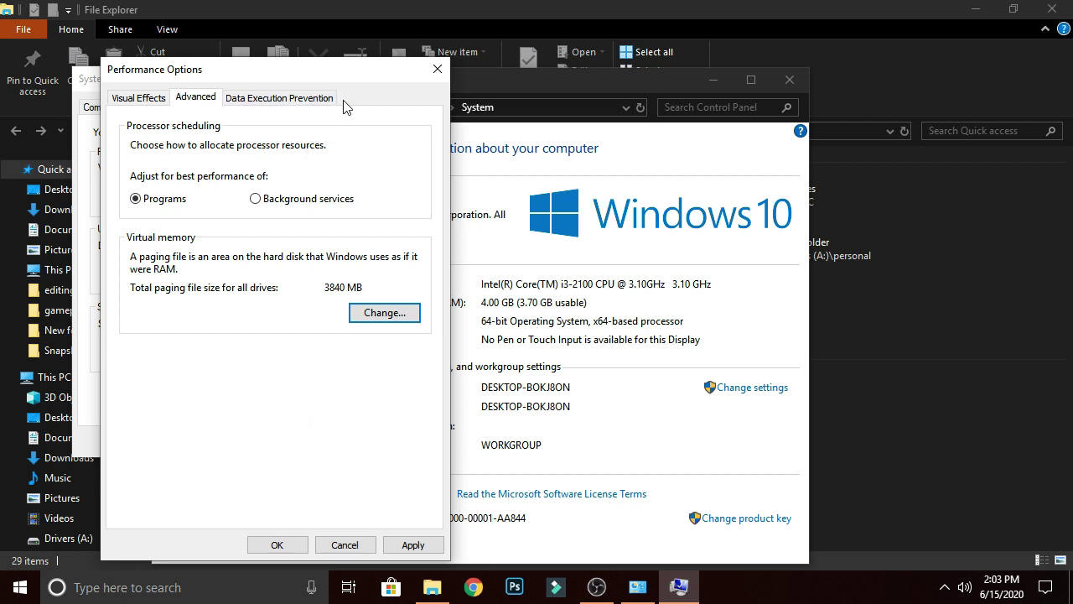
Show the drives in This PC and check the free space on Drivers (A:).
{"action": "left_click", "coordinate": [848, 428]}
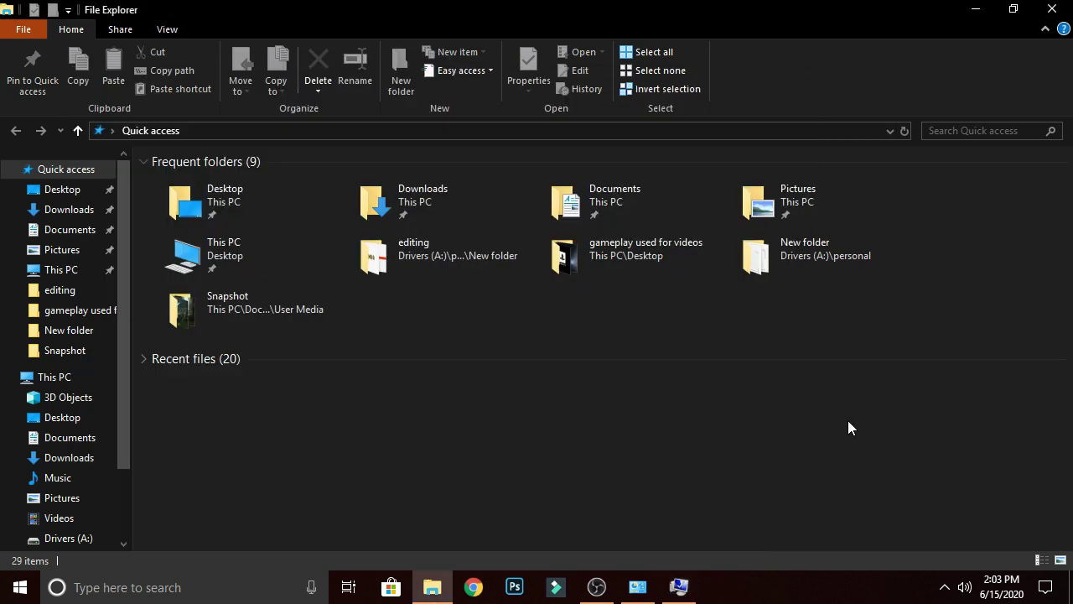
{"action": "left_click", "coordinate": [50, 378]}
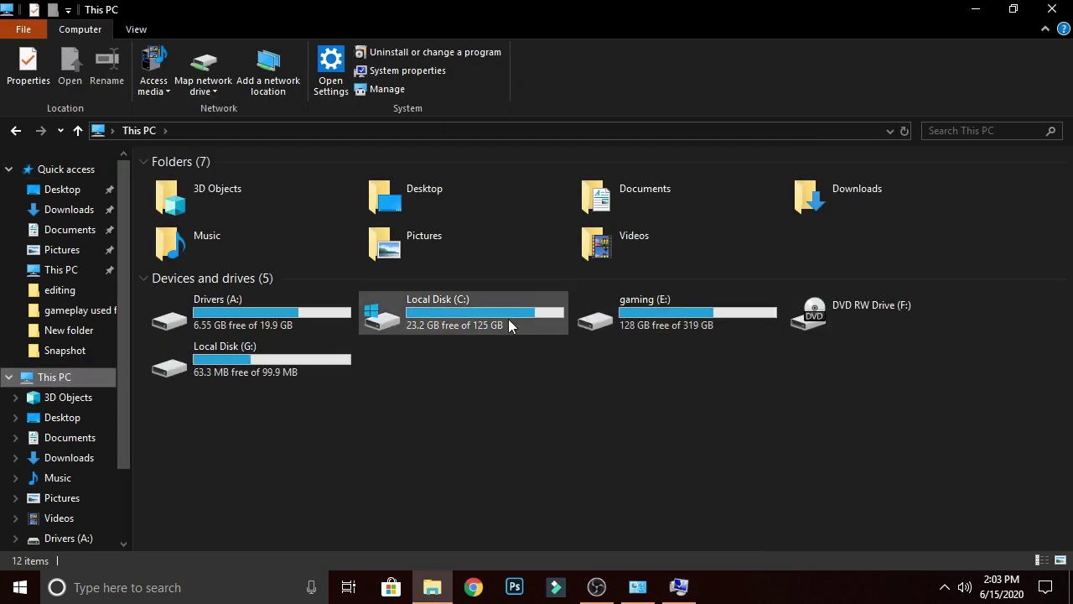
{"action": "mouse_move", "coordinate": [228, 311]}
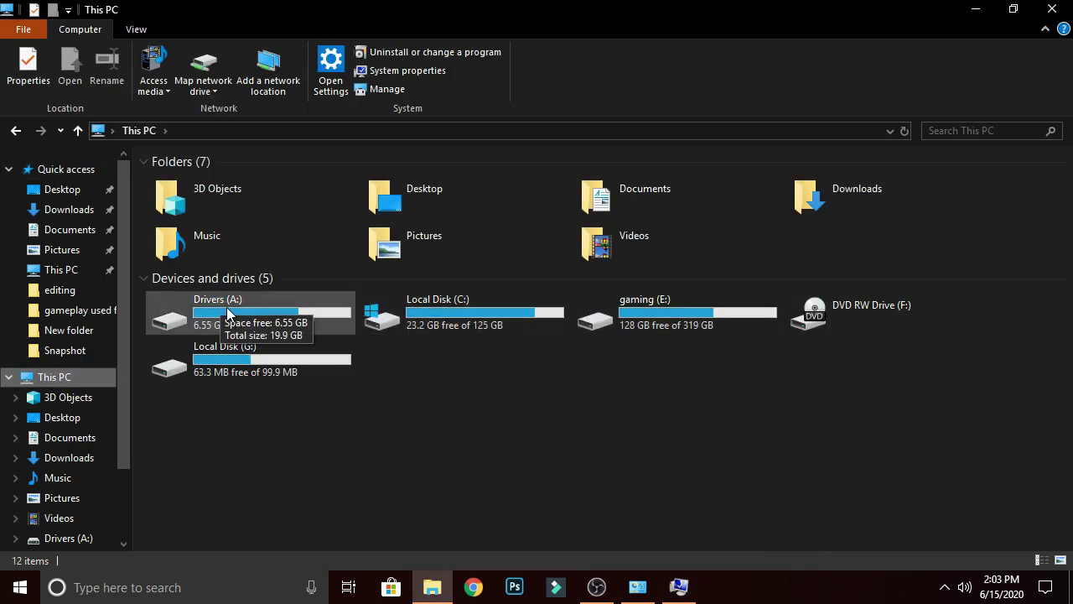
Examine the volume options for the 466 MB gaming (E:) partition in Disk Management and leave the window.
{"action": "key", "text": "super+x"}
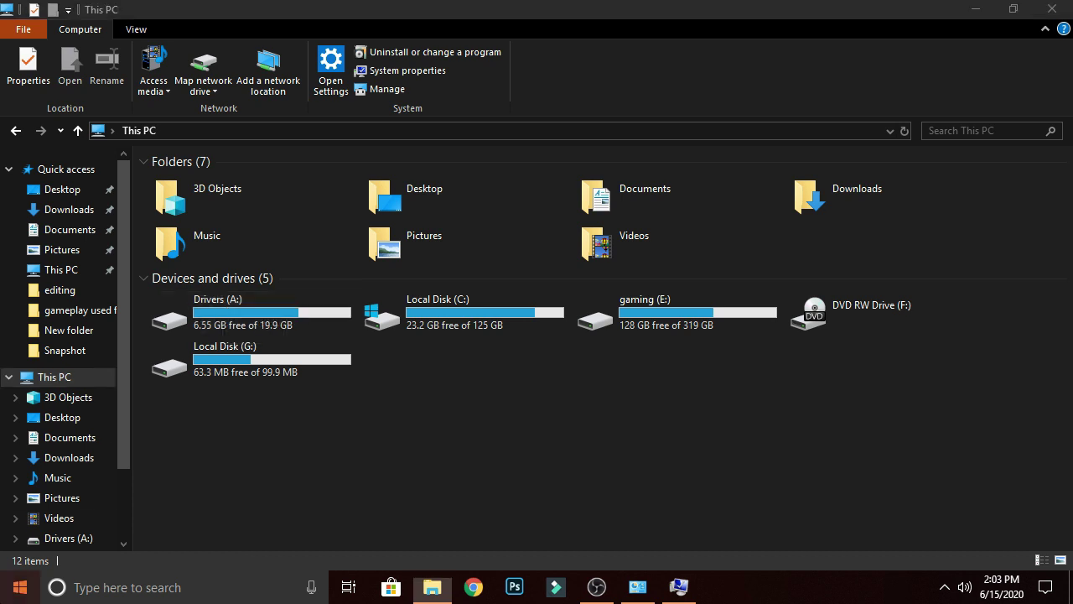
{"action": "left_click", "coordinate": [90, 301]}
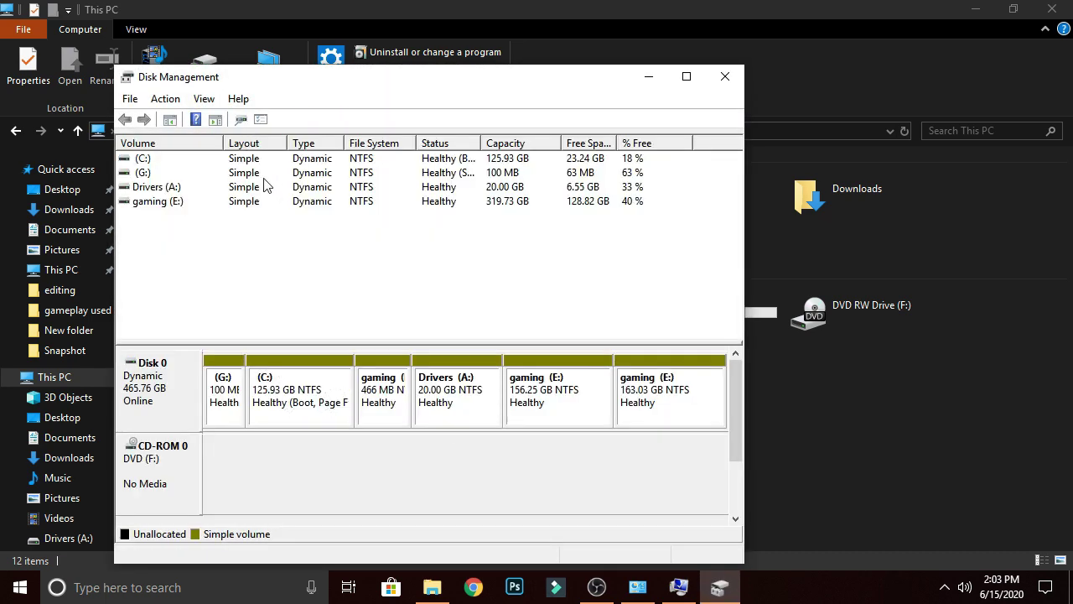
{"action": "right_click", "coordinate": [370, 389]}
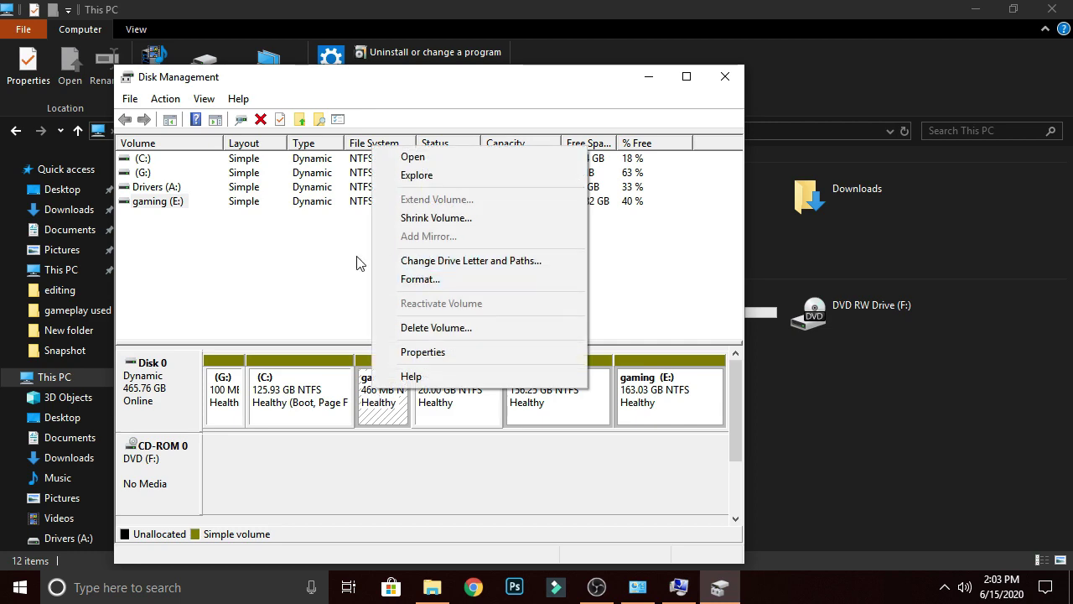
{"action": "left_click", "coordinate": [316, 262]}
{"action": "right_click", "coordinate": [396, 390]}
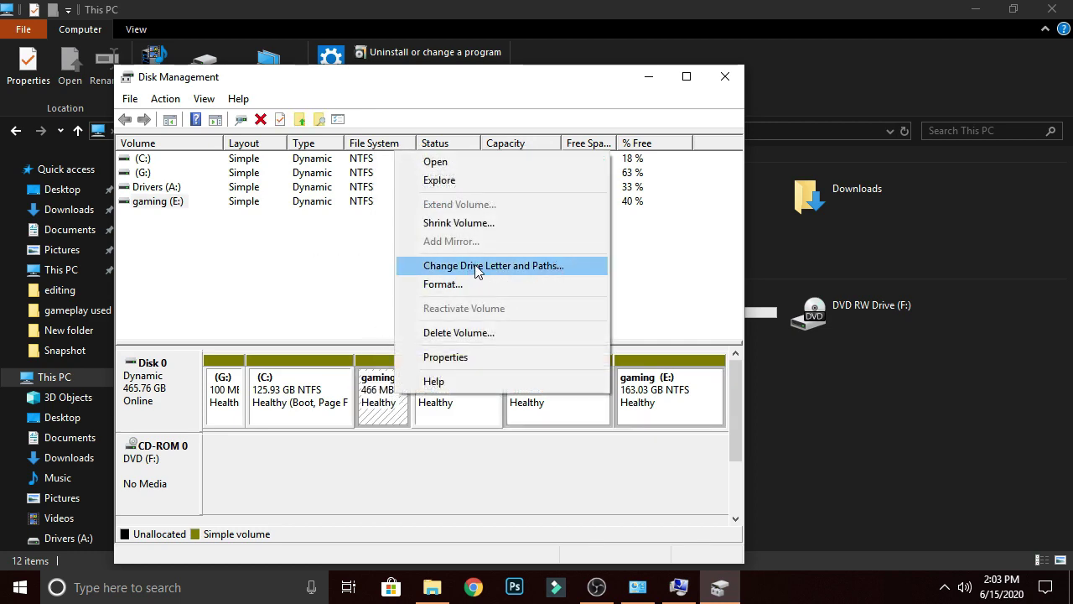
{"action": "key", "text": "Escape"}
{"action": "left_click", "coordinate": [711, 81]}
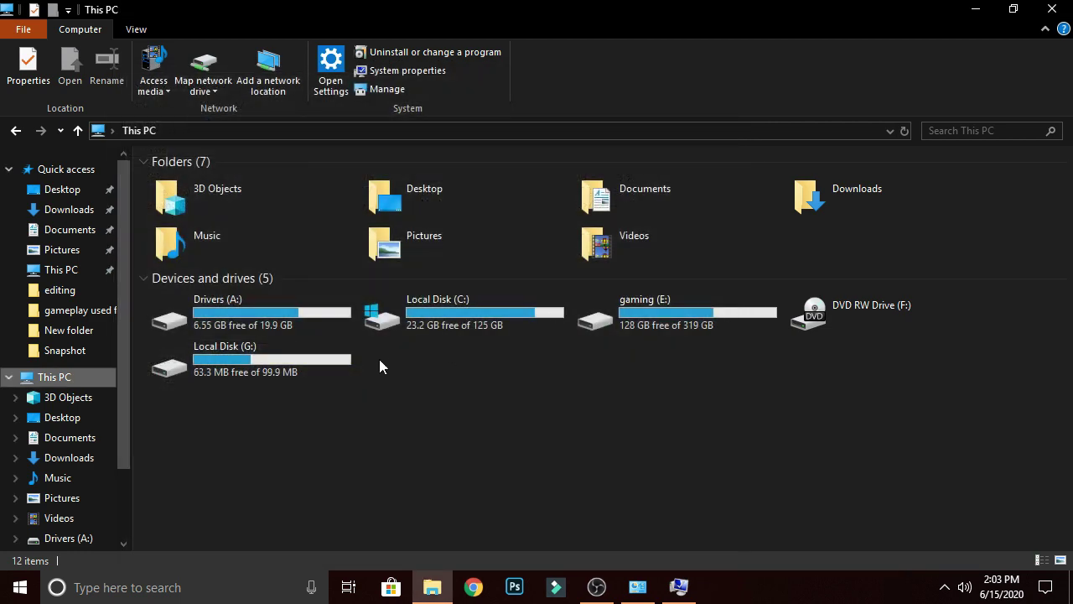
Review the per-drive paging file settings again and close Performance Options and System Properties without changes.
{"action": "left_click", "coordinate": [678, 587]}
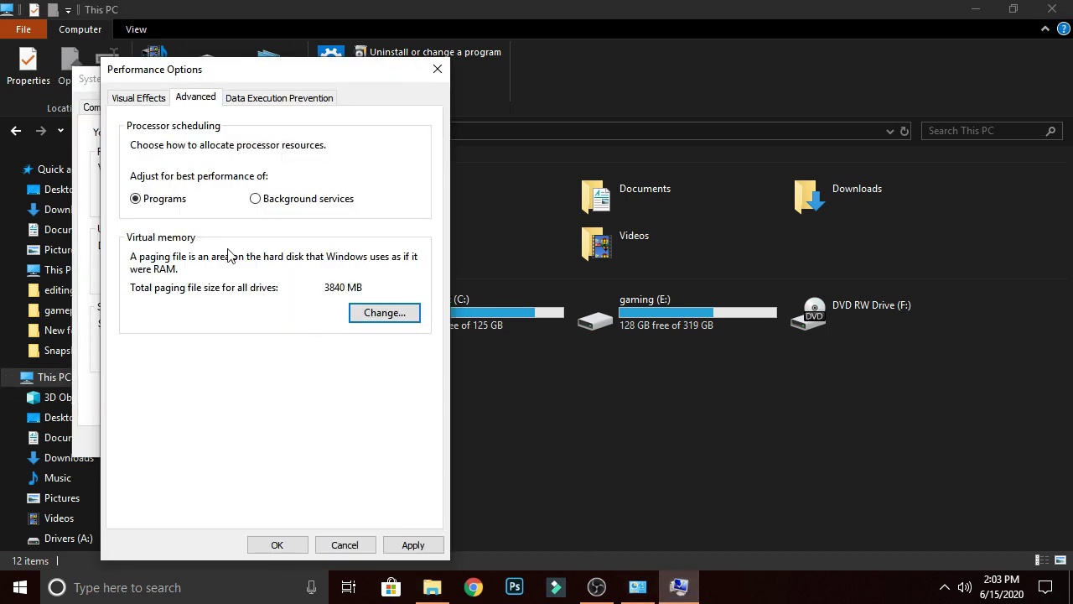
{"action": "left_click", "coordinate": [384, 317]}
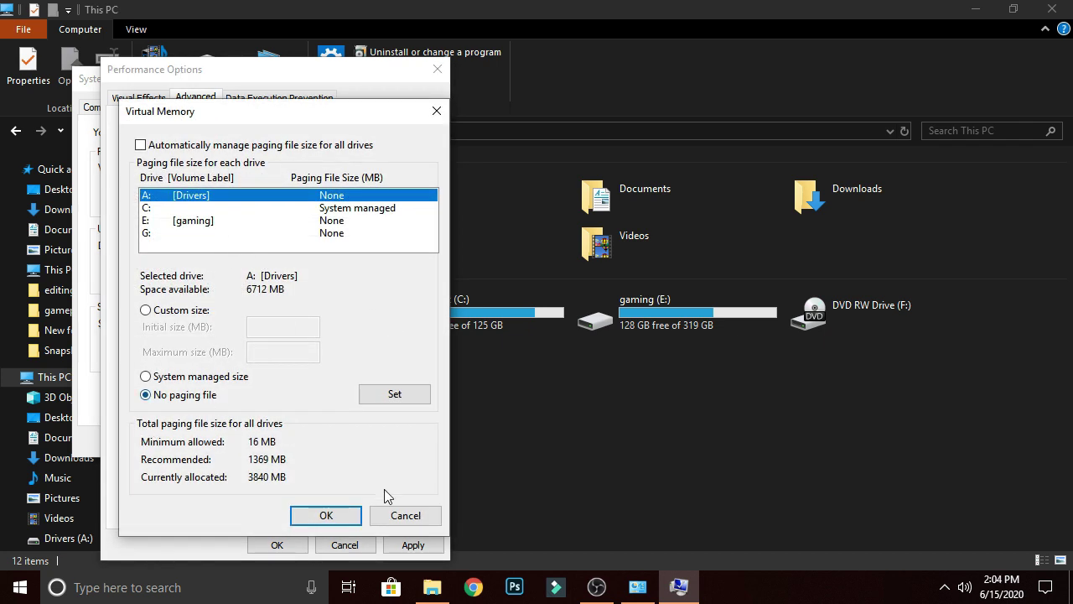
{"action": "left_click", "coordinate": [407, 515]}
{"action": "left_click", "coordinate": [440, 72]}
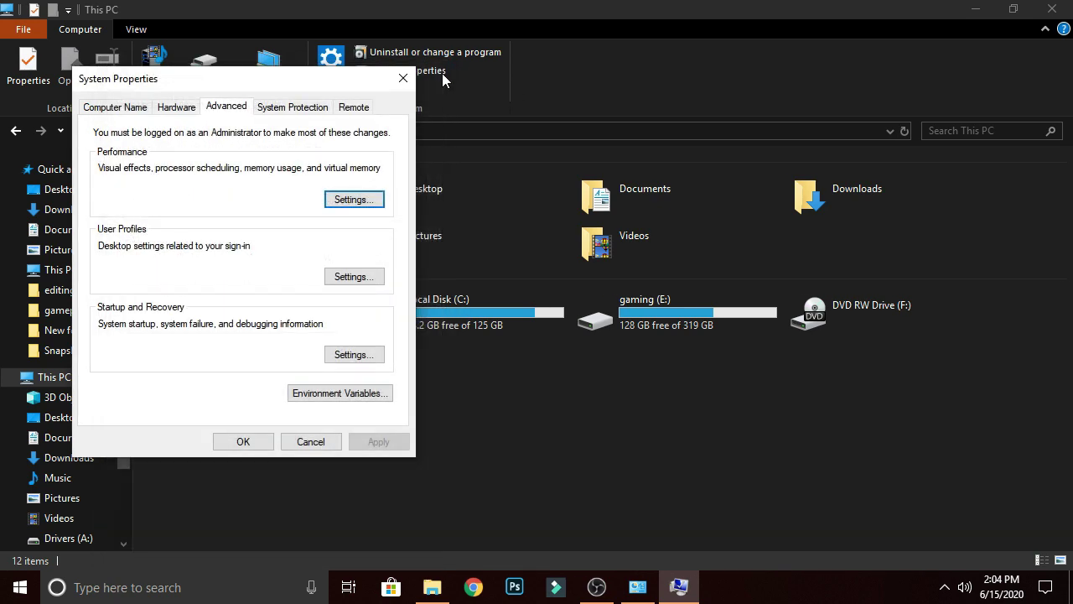
{"action": "left_click", "coordinate": [402, 80]}
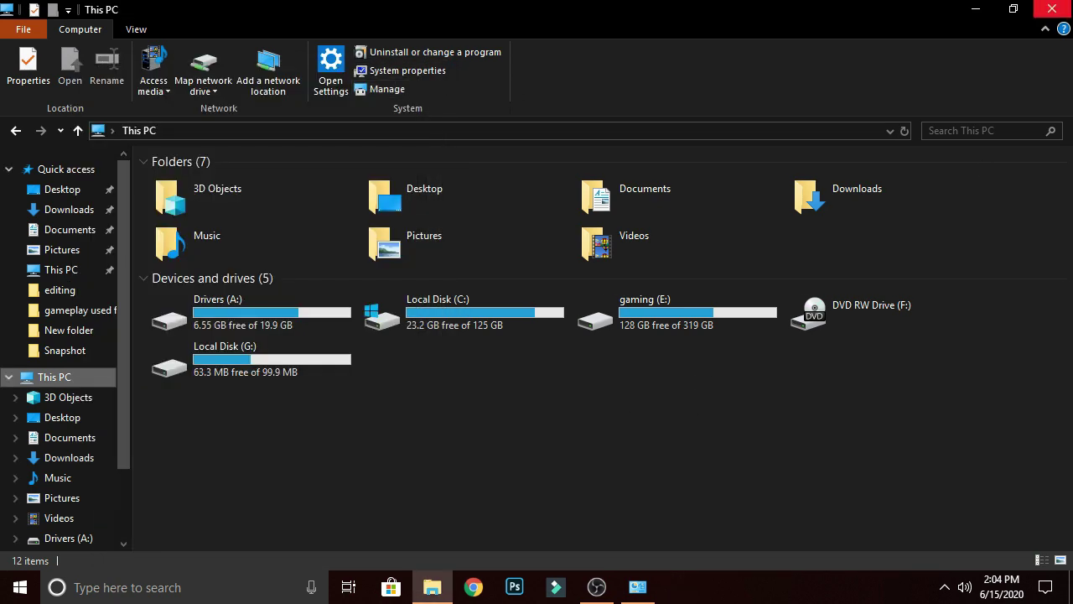